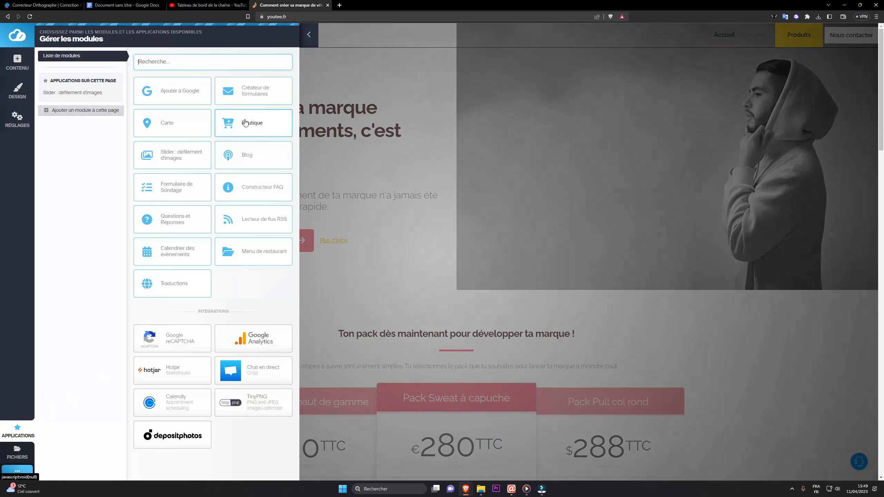
- Open the Boutique module's product list and edit the product "Pack 10 T-shirt personnalisé à sa marque"
left_click(261, 131)
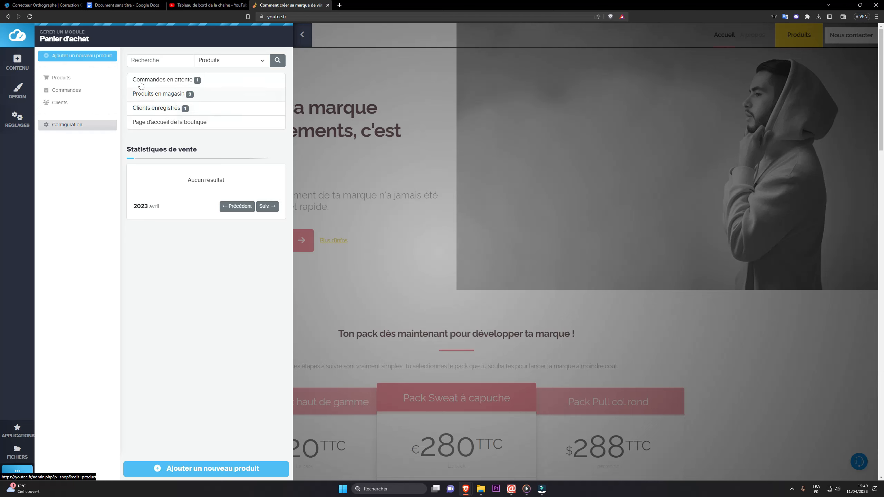
left_click(57, 78)
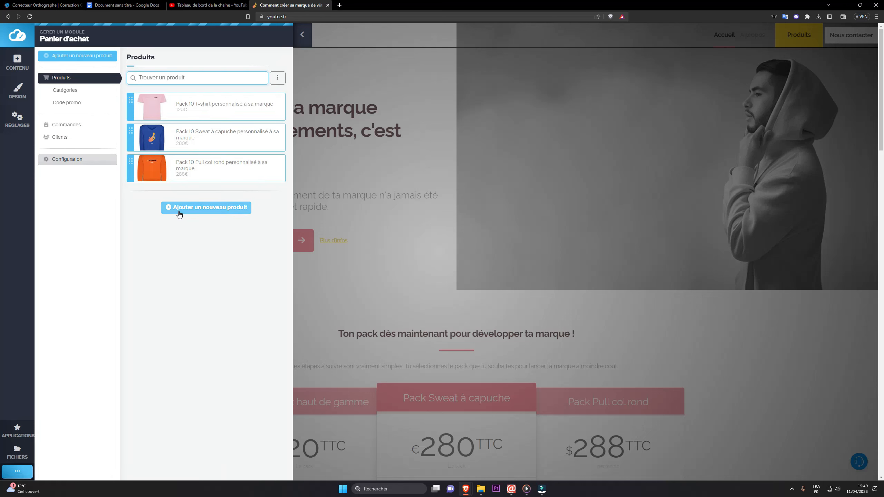
left_click(212, 111)
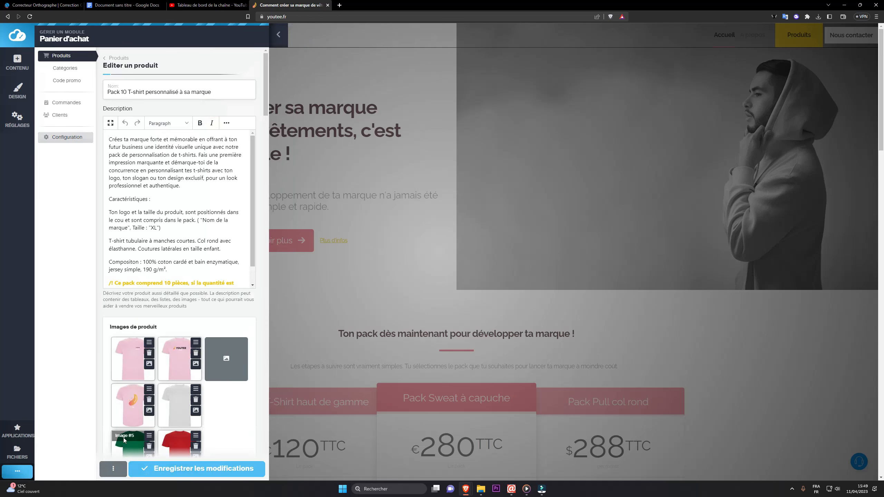
- Compare the product's name in the editor with the title on its public shop page, opened in a separate tab
left_click_drag(212, 92, 100, 91)
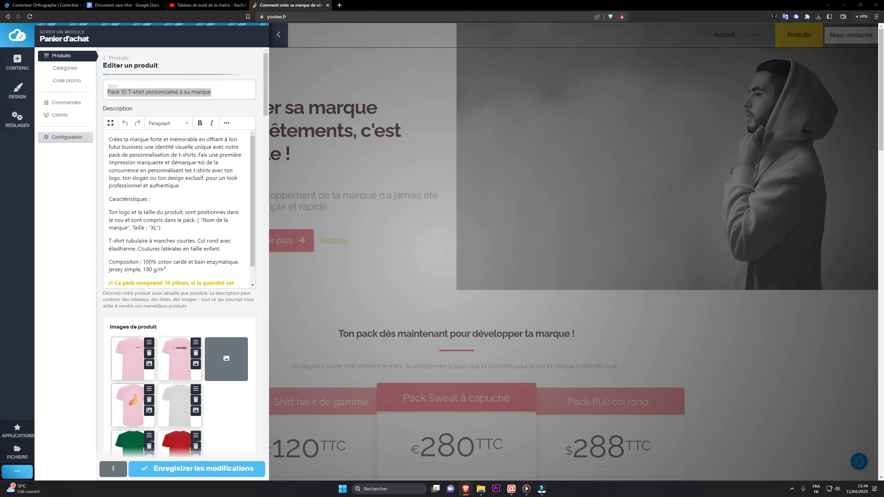
left_click_drag(874, 62, 416, 4)
left_click(794, 33)
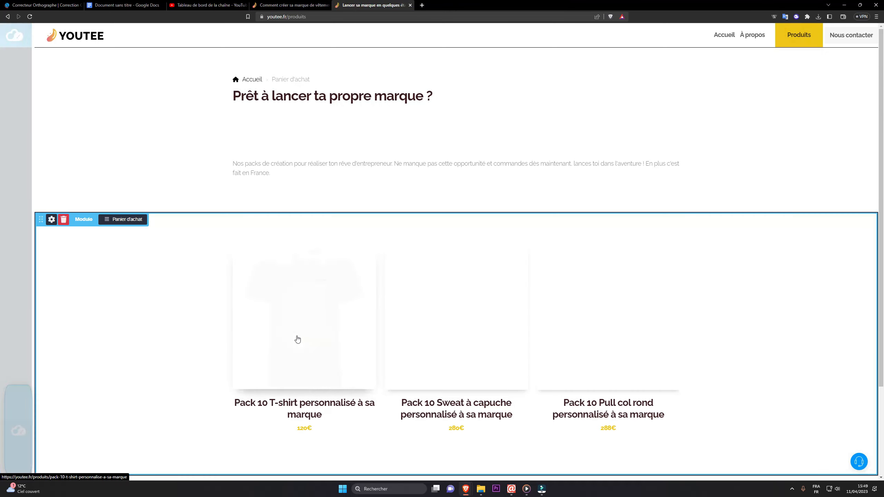
left_click(271, 404)
left_click_drag(463, 95, 695, 95)
left_click(271, 4)
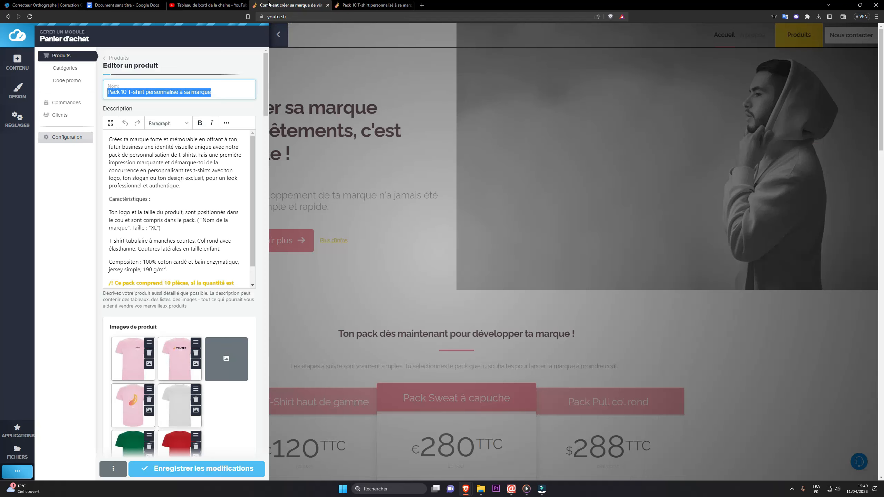
- Review the product description's text and expand its additional formatting tools
left_click_drag(108, 139, 227, 255)
left_click(190, 281)
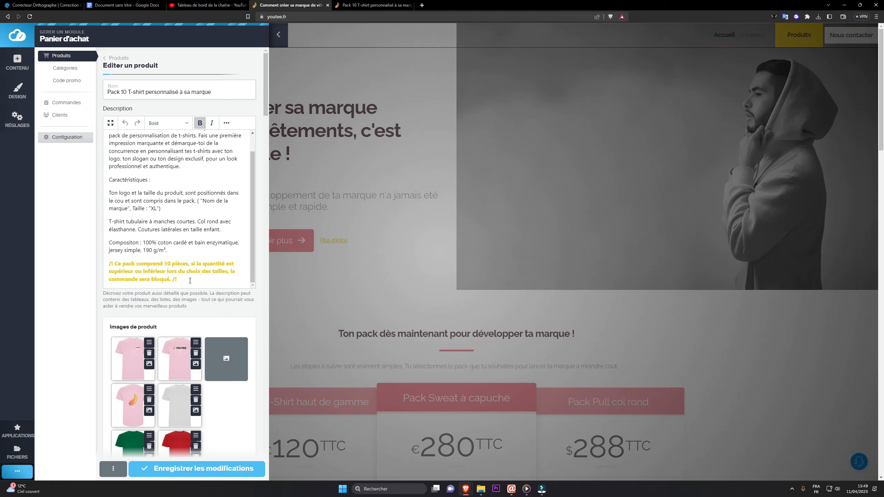
scroll(202, 261, "up", 2)
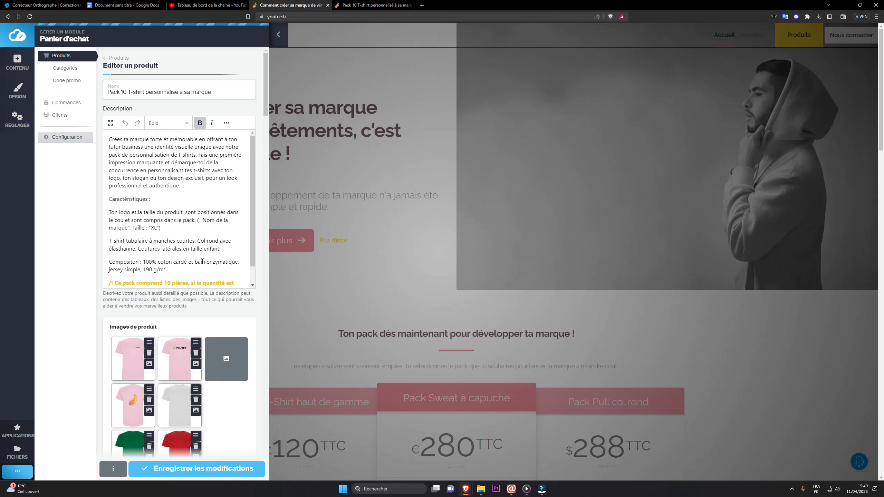
left_click(226, 123)
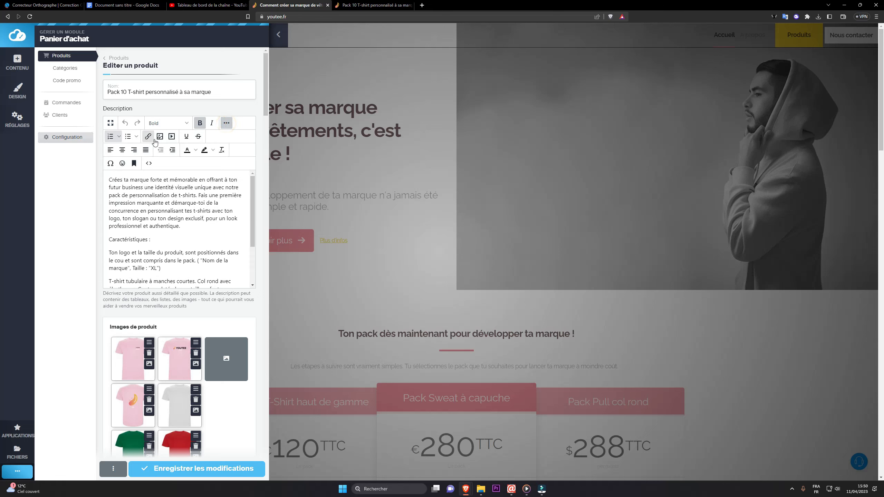
scroll(172, 261, "down", 3)
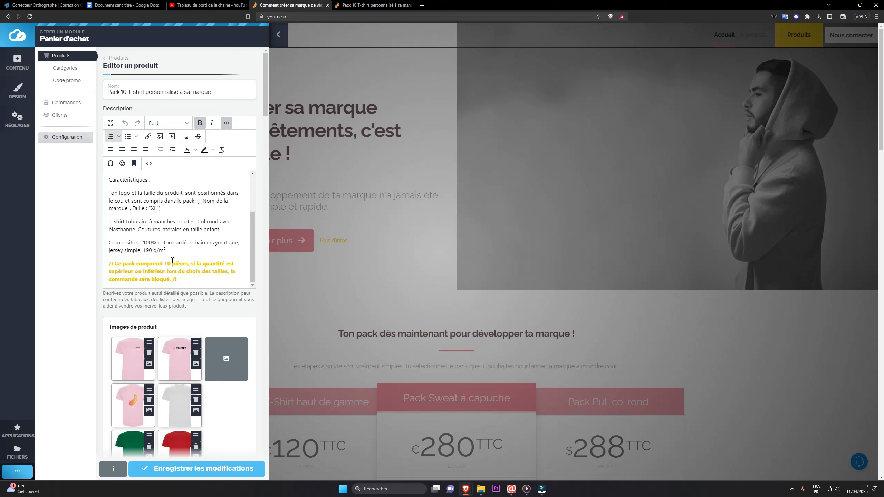
scroll(180, 279, "down", 4)
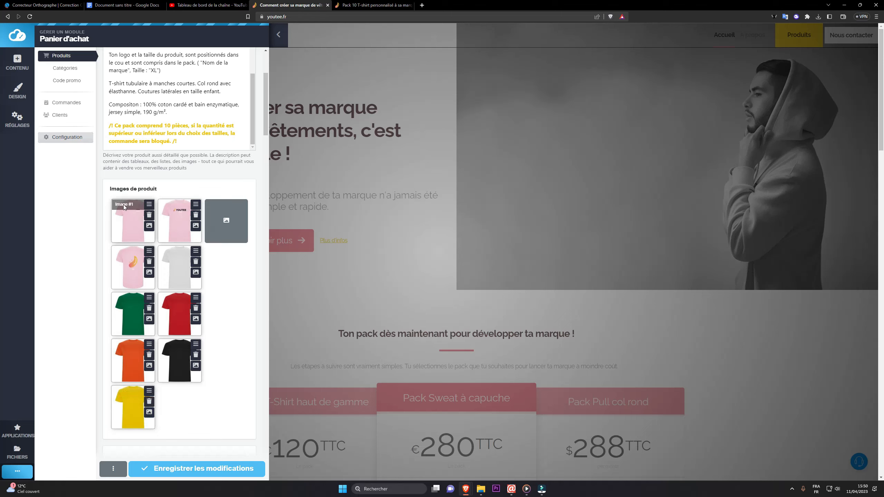
- Examine the product's images, price, VAT, category, weight, priority and inventory settings
scroll(176, 230, "down", 8)
left_click_drag(197, 184, 178, 179)
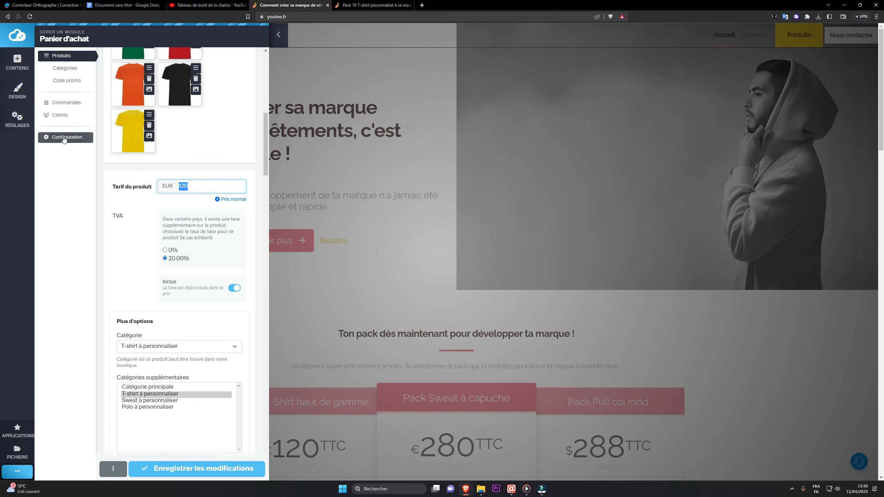
scroll(173, 215, "down", 5)
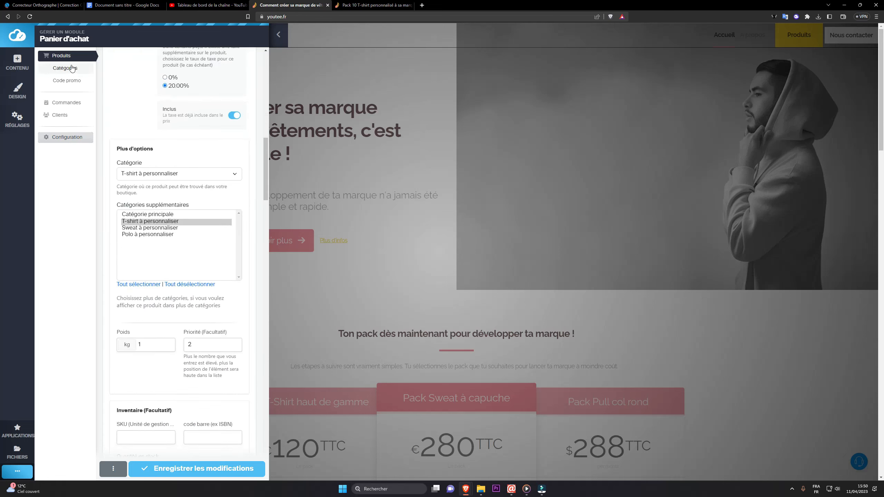
scroll(155, 262, "down", 3)
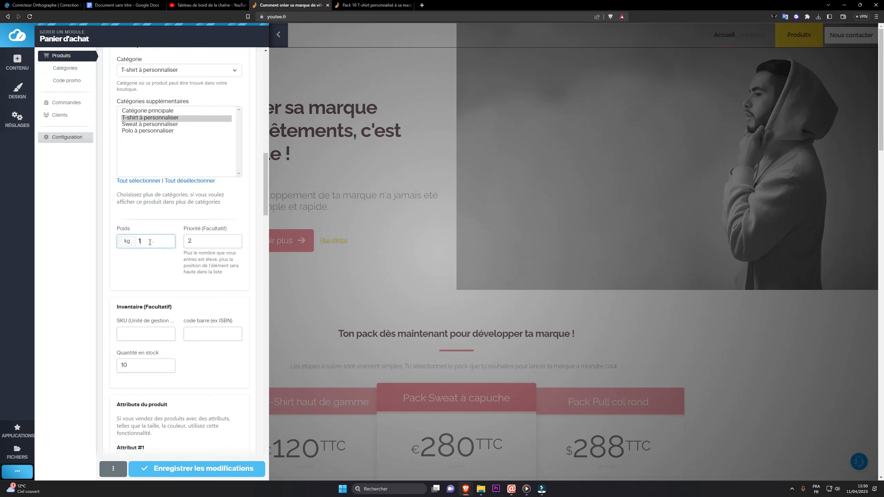
key("Tab")
scroll(134, 203, "down", 3)
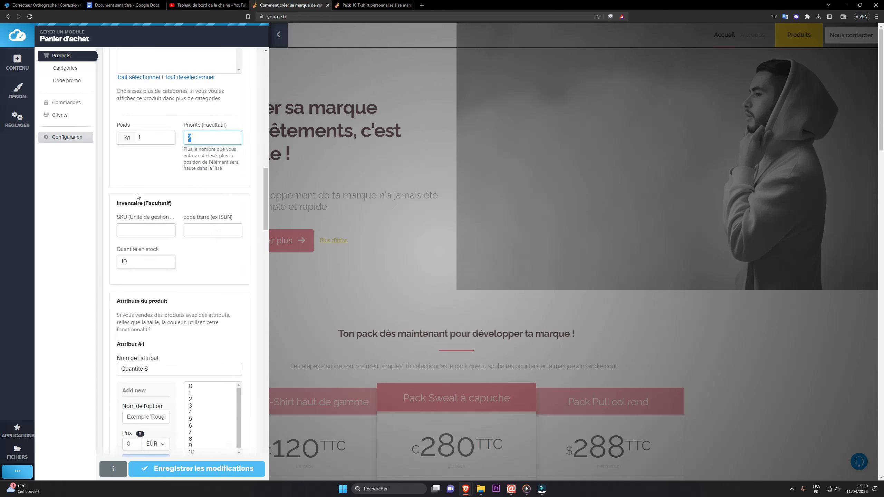
left_click(197, 230)
scroll(197, 227, "down", 4)
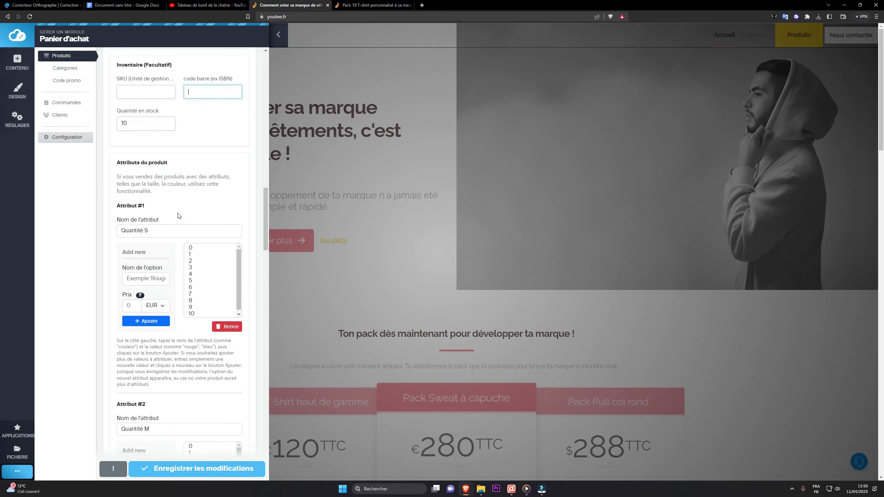
- Examine the size quantity, colour and marking option lists on the T-shirt pack's public page
key("ctrl+Tab")
left_click(496, 314)
left_click(535, 309)
left_click(564, 306)
left_click(609, 309)
left_click(654, 309)
left_click(487, 340)
left_click(538, 340)
left_click(593, 340)
left_click(644, 339)
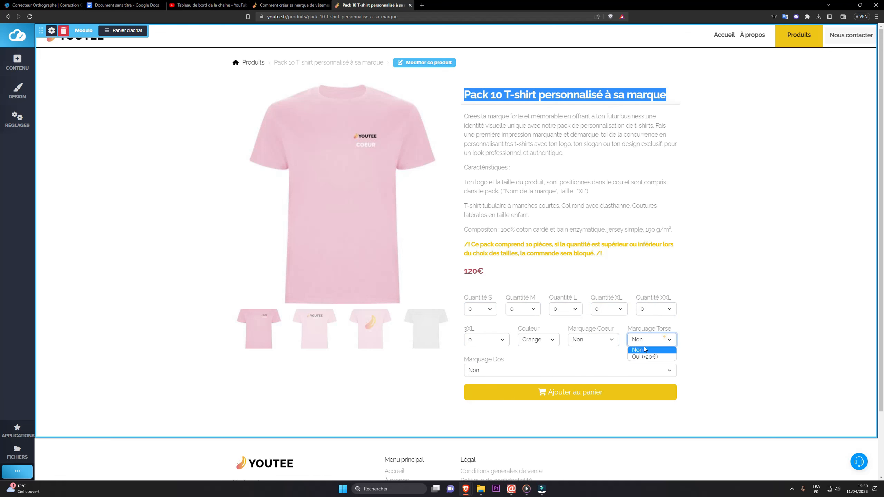
left_click(644, 350)
left_click(568, 370)
left_click(294, 5)
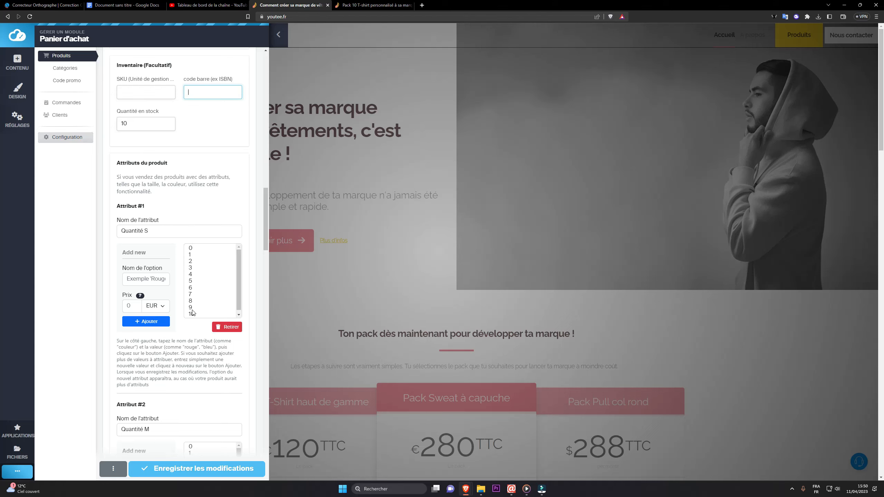
- Review the product's attributes in the editor, ending with the options of Marquage Dos
scroll(221, 342, "down", 10)
scroll(249, 332, "down", 16)
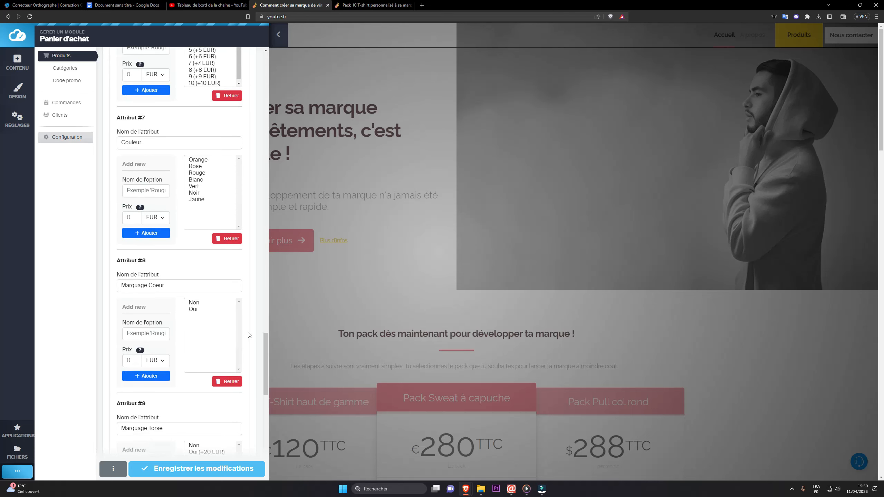
scroll(249, 335, "down", 10)
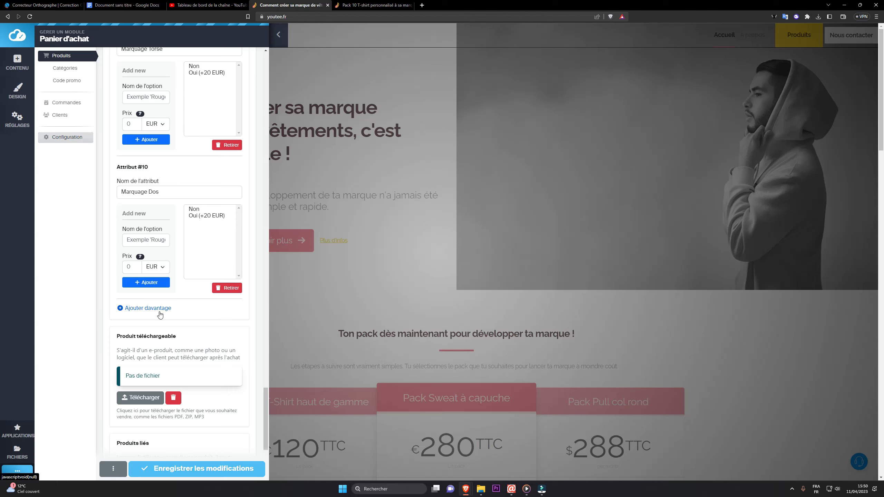
scroll(146, 255, "up", 2)
mouse_move(117, 238)
left_mouse_down()
mouse_move(160, 236)
mouse_move(115, 251)
left_mouse_up()
left_click(170, 259)
triple_click(178, 261)
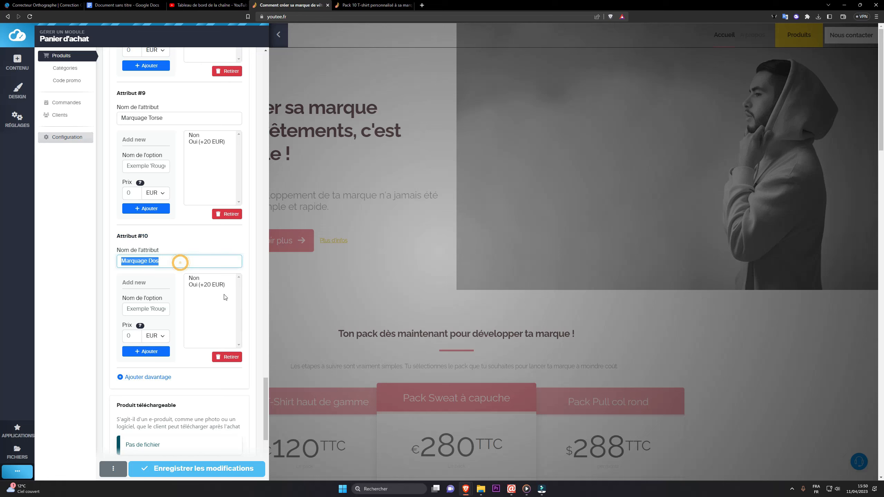
left_click(197, 284)
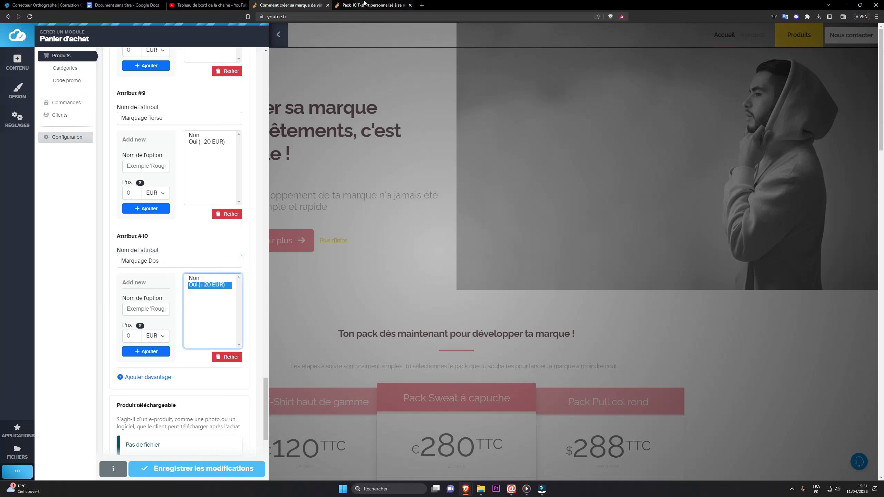
- On the public product page, set Marquage Dos to "Oui (+20€)", add the pack to the cart, and close that page
left_click(372, 4)
left_click(506, 372)
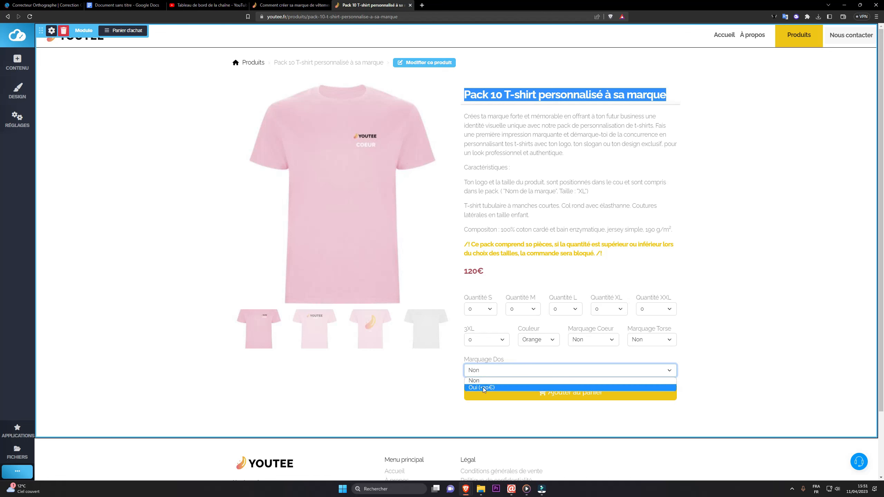
left_click(483, 388)
left_click(529, 396)
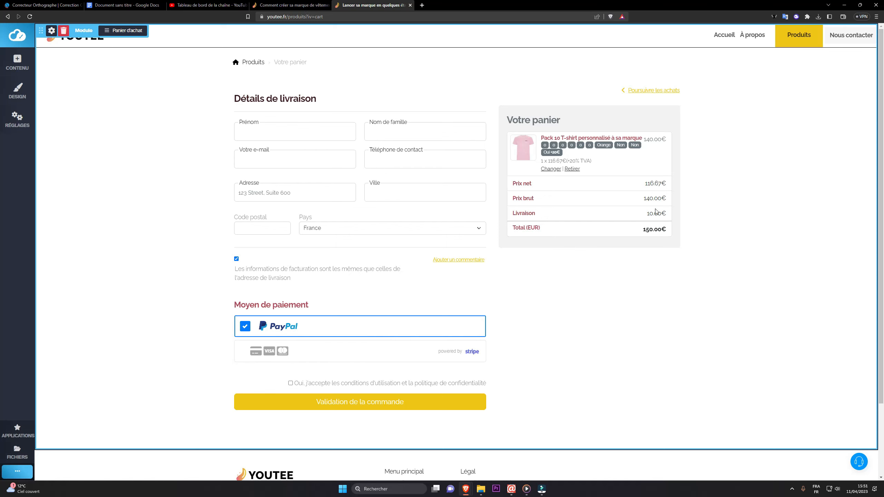
left_click(410, 5)
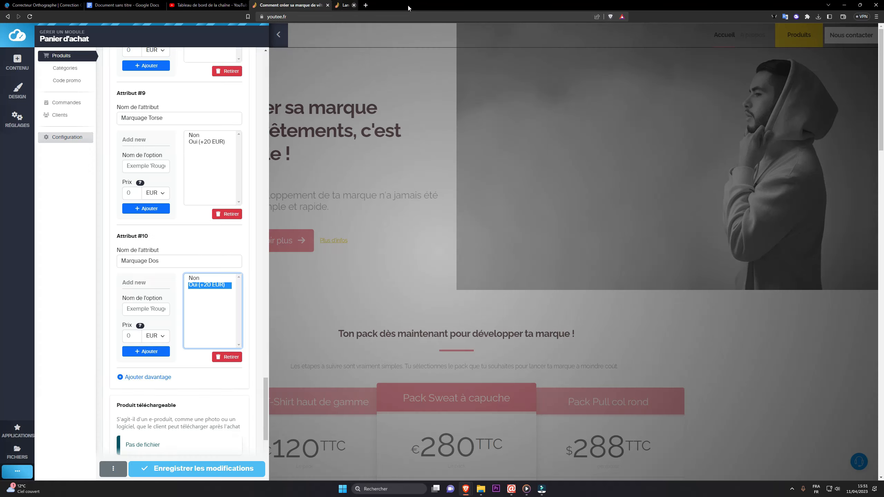
scroll(122, 266, "up", 10)
scroll(122, 265, "up", 20)
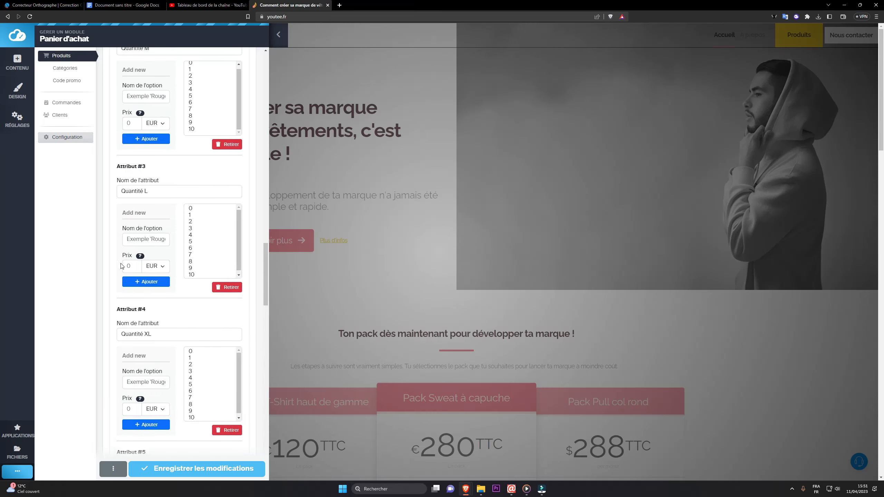
scroll(142, 264, "down", 16)
scroll(142, 264, "down", 10)
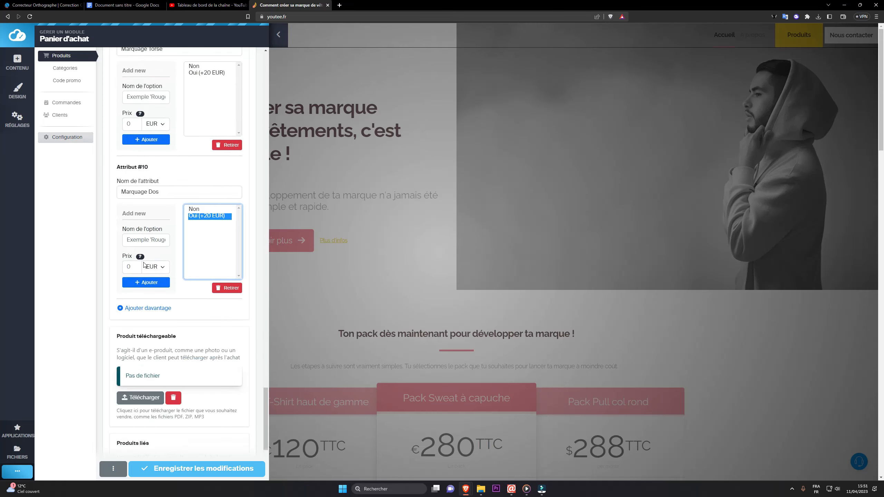
- Leave the product editor and open the "T-shirt à personnaliser" category for editing
left_click_drag(265, 417, 255, 22)
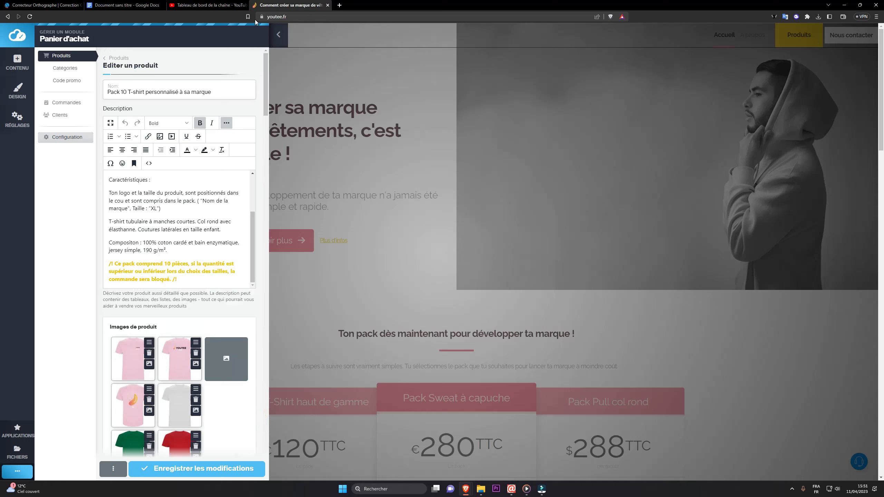
left_click(105, 58)
left_click(65, 91)
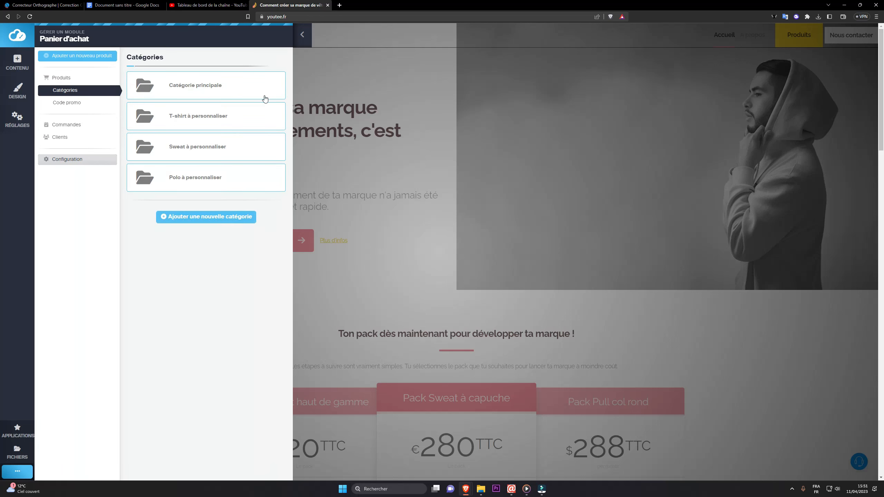
left_click(204, 121)
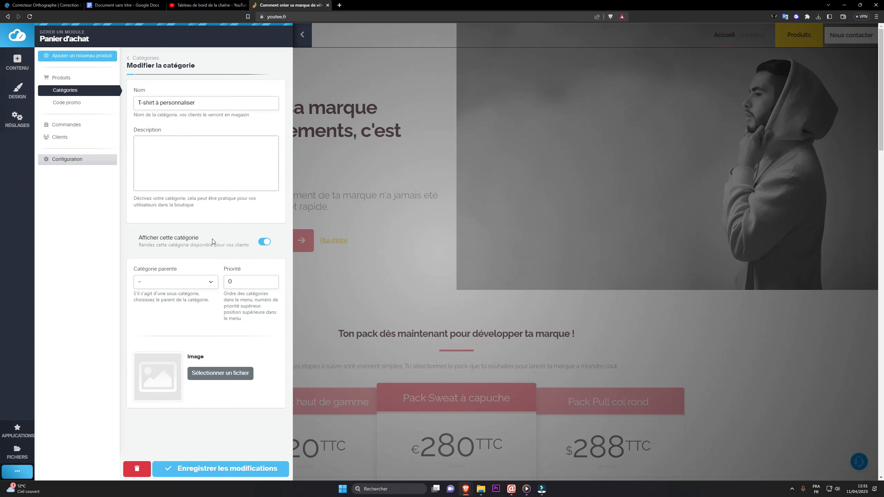
- Examine the category's description field and the available parent categories without choosing one
left_click(159, 160)
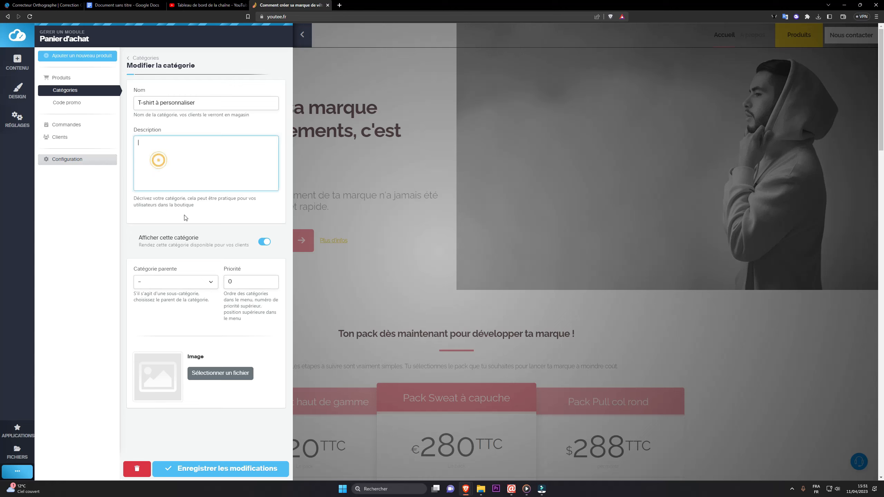
left_click(161, 282)
left_click(162, 334)
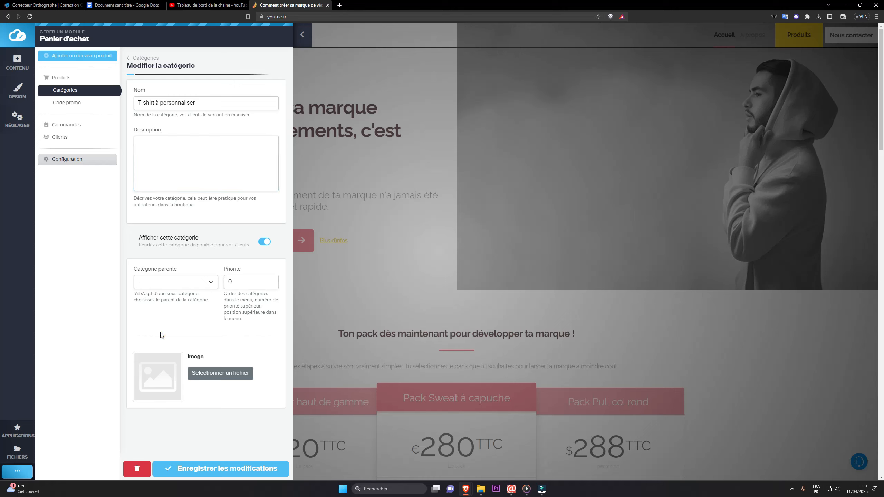
left_click(196, 285)
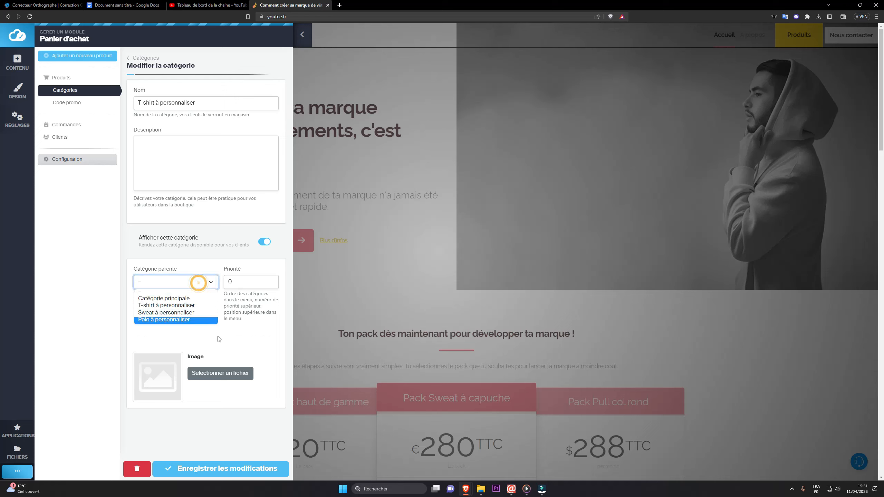
left_click(233, 336)
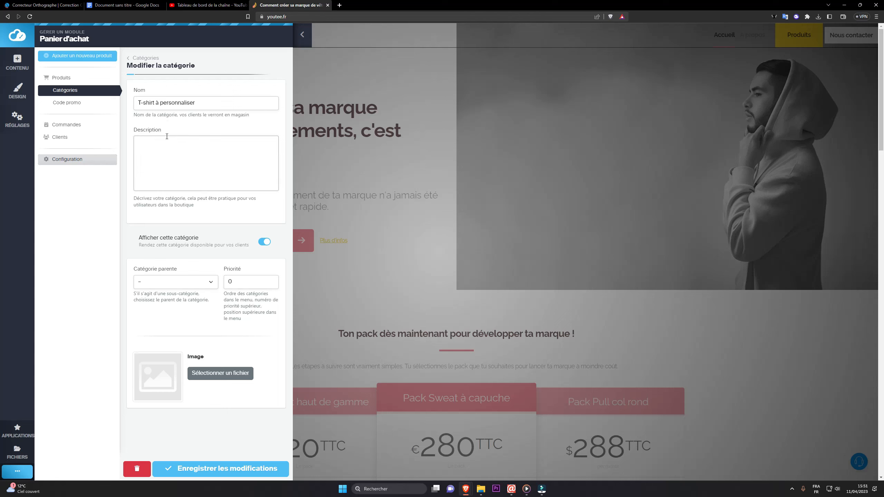
- Start a new promo code and review its name, code and discount value fields
left_click(68, 111)
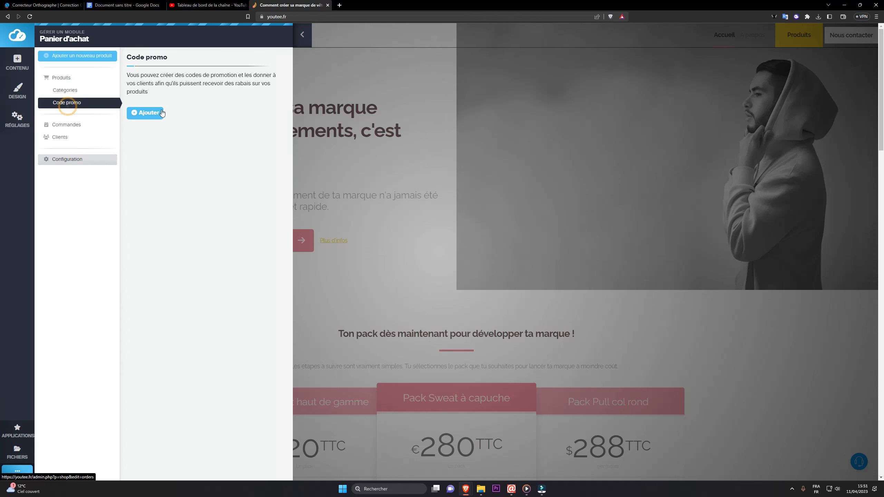
left_click(147, 115)
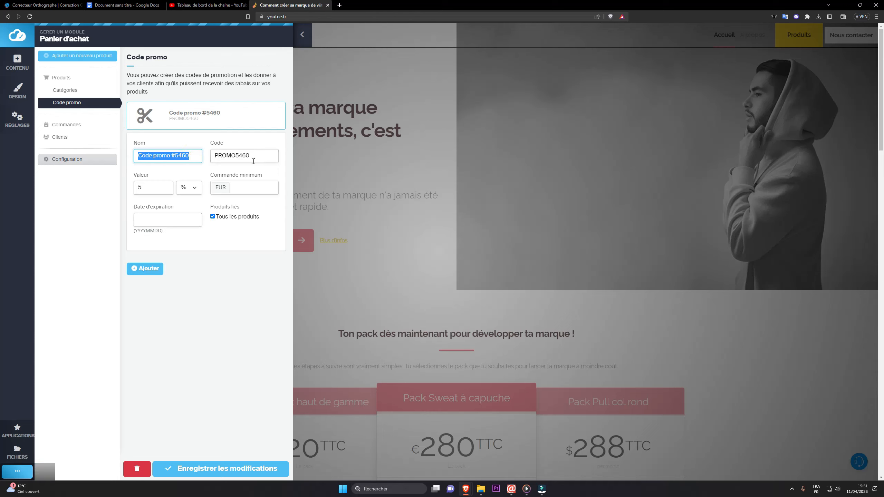
key("Tab")
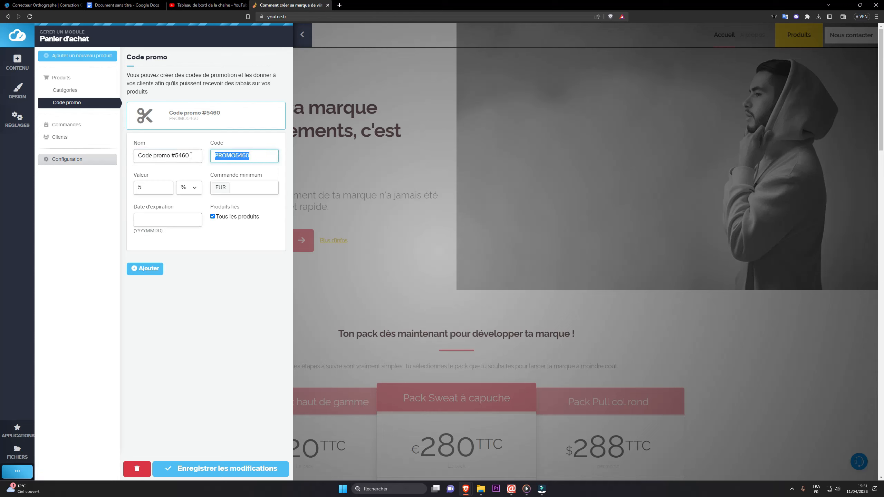
left_click(152, 193)
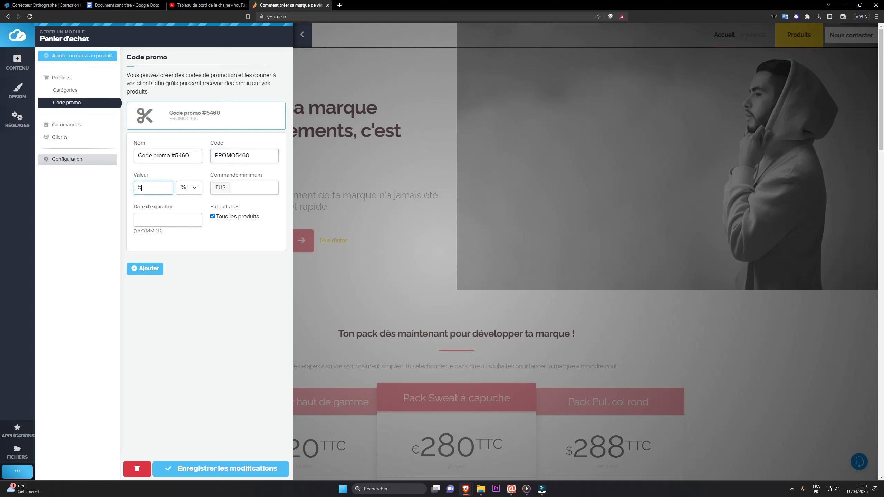
- Review the promo code's minimum order and expiration date fields, and try switching "Tous les produits" off and back on
left_click(246, 187)
left_click(149, 222)
left_click(259, 266)
left_click(213, 216)
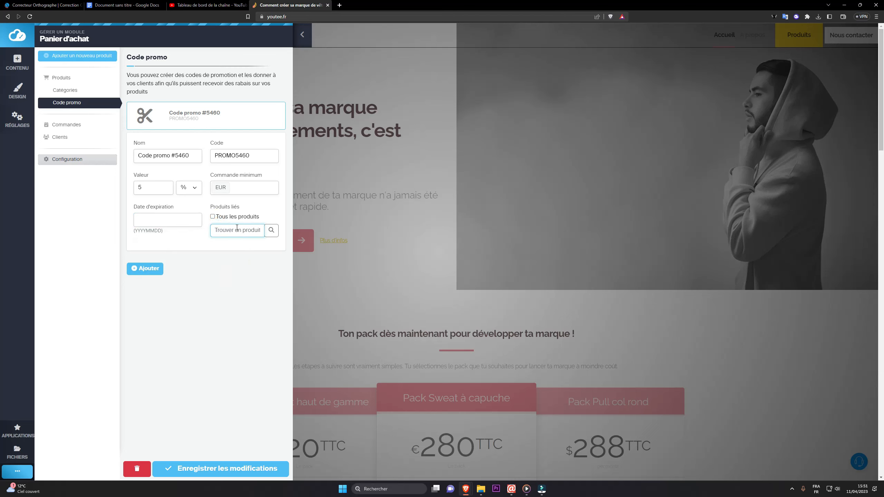
left_click(213, 217)
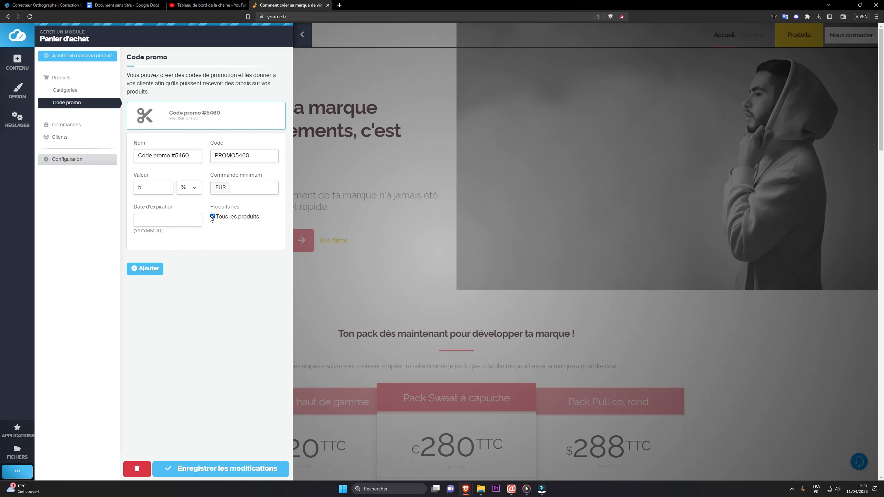
- Examine the details of the order being processed, and open the customer's record from the clients list
left_click(75, 125)
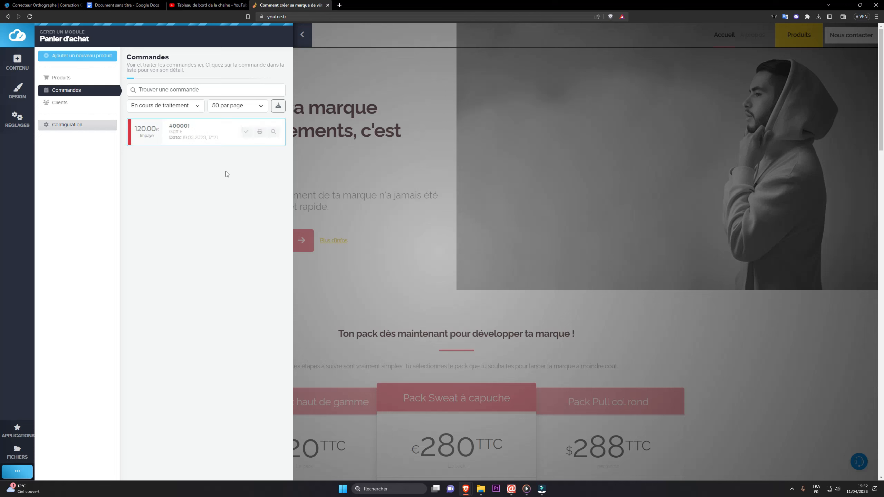
left_click(208, 137)
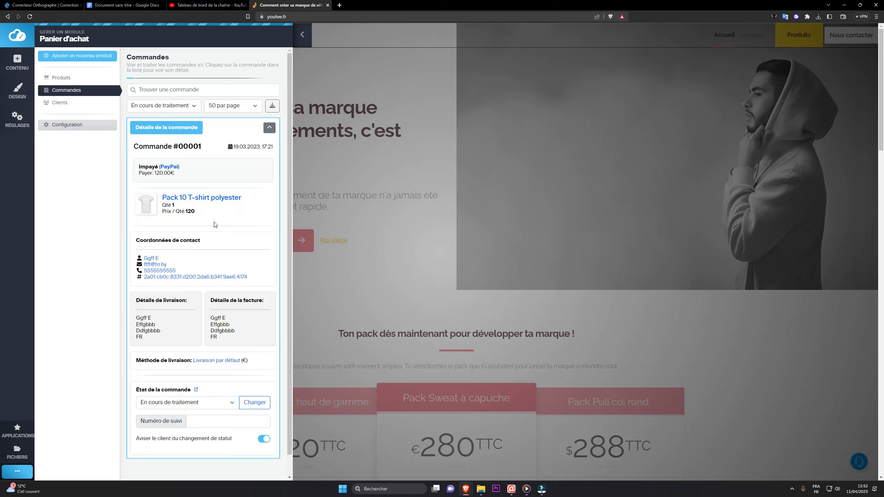
scroll(222, 272, "down", 1)
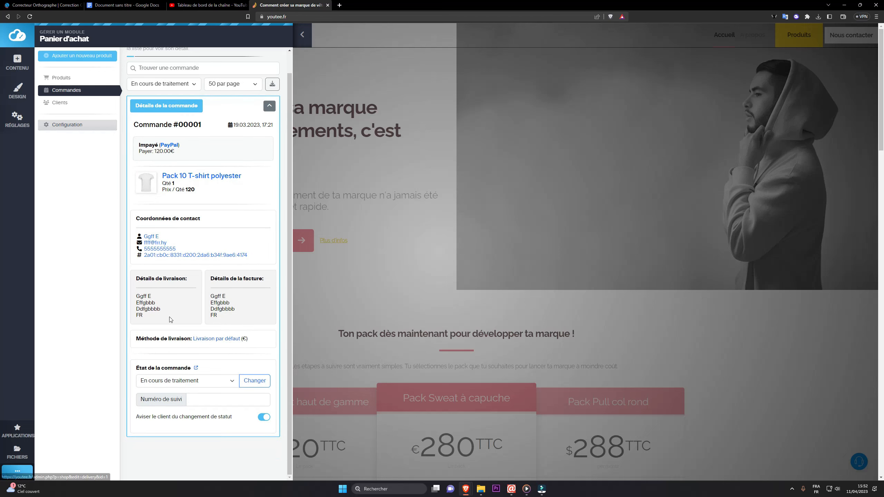
scroll(249, 312, "up", 1)
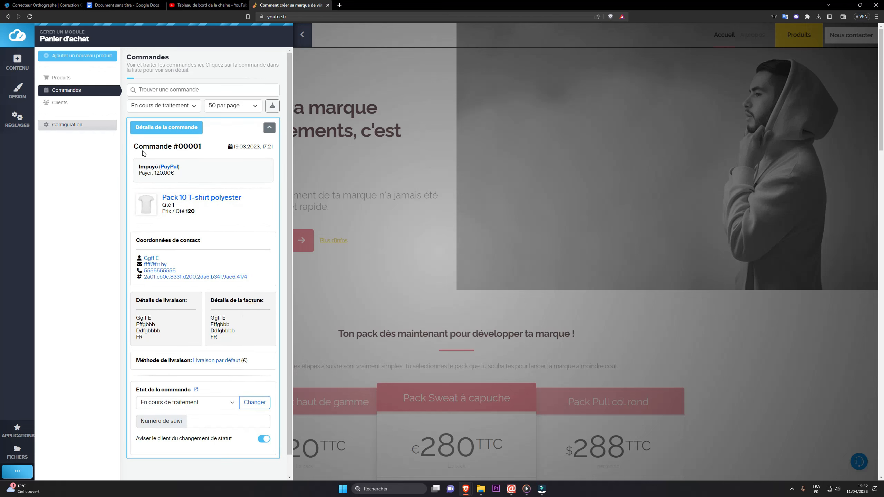
left_click(83, 103)
left_click(172, 127)
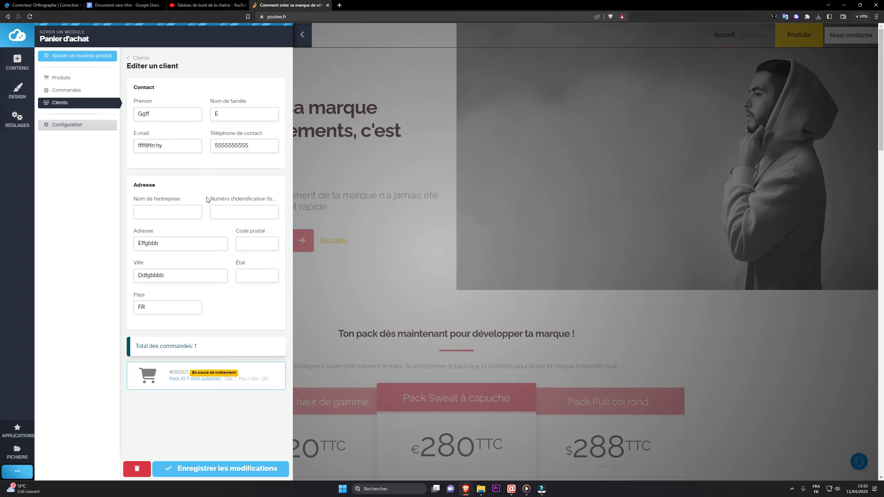
- Open the shop configuration and review the shop name, default country, currency and display options
left_click(68, 125)
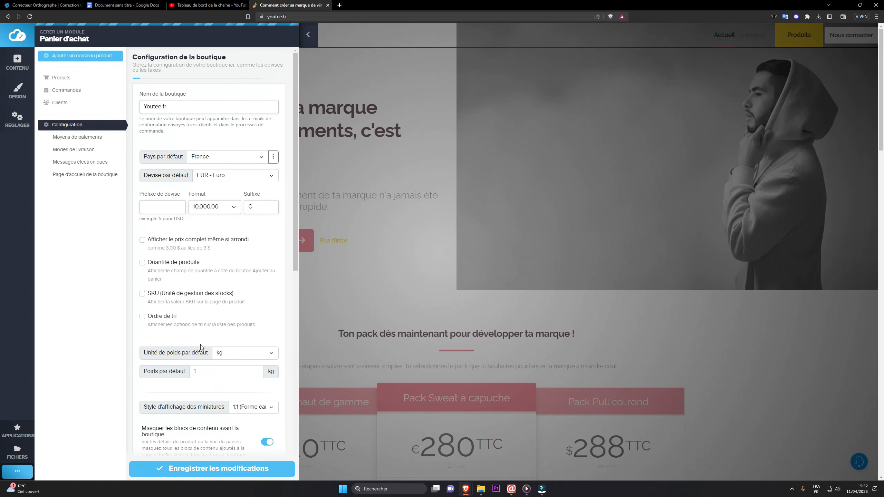
double_click(173, 107)
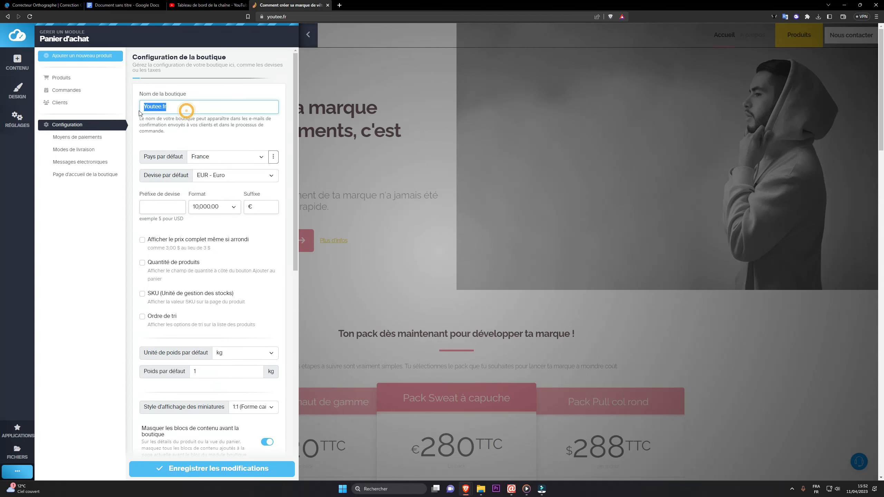
scroll(220, 270, "down", 3)
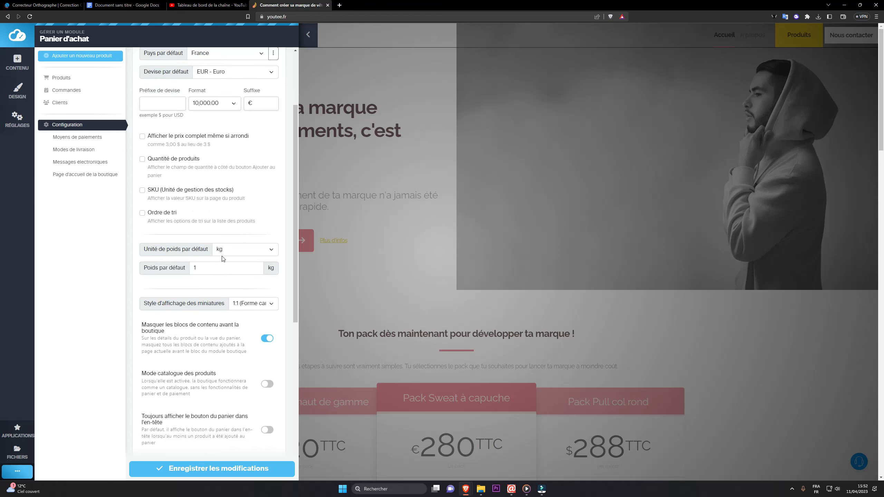
- Examine the custom tax name and tax values, the customs tax list and the last order ID setting
scroll(223, 272, "down", 5)
triple_click(223, 258)
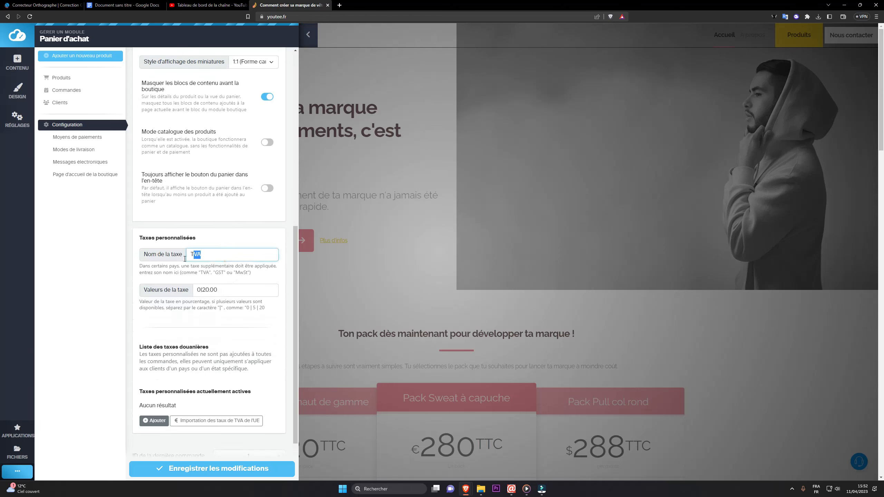
triple_click(238, 293)
scroll(214, 315, "down", 2)
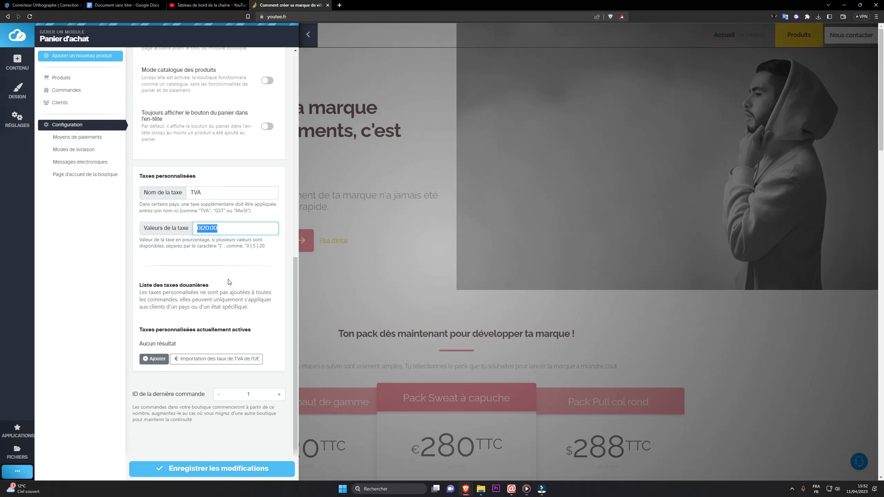
scroll(209, 401, "down", 4)
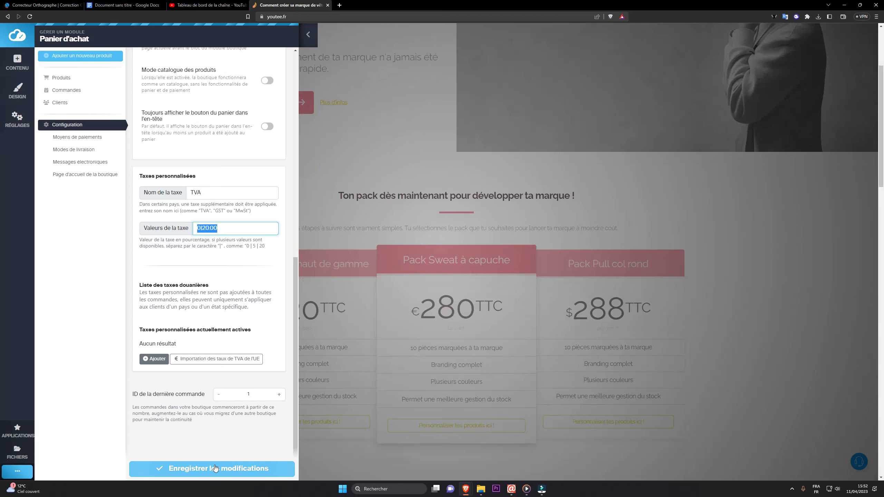
scroll(222, 409, "up", 10)
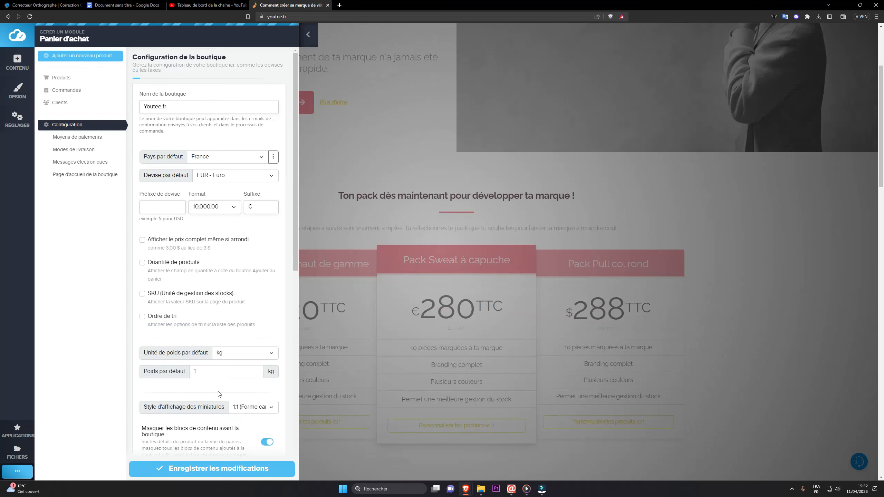
- Leave the shop configuration and close the shop module to return to the site's home page
left_click(55, 77)
left_click(302, 34)
scroll(383, 261, "up", 4)
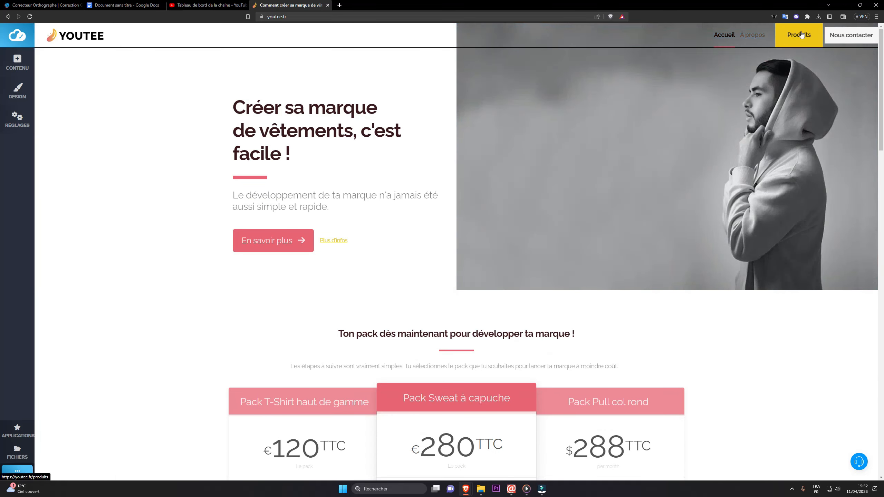
left_click(17, 63)
left_click(17, 118)
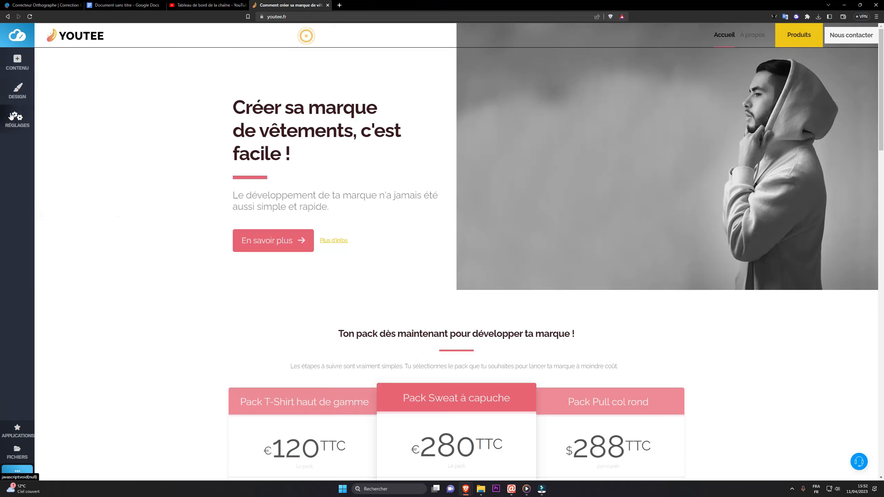